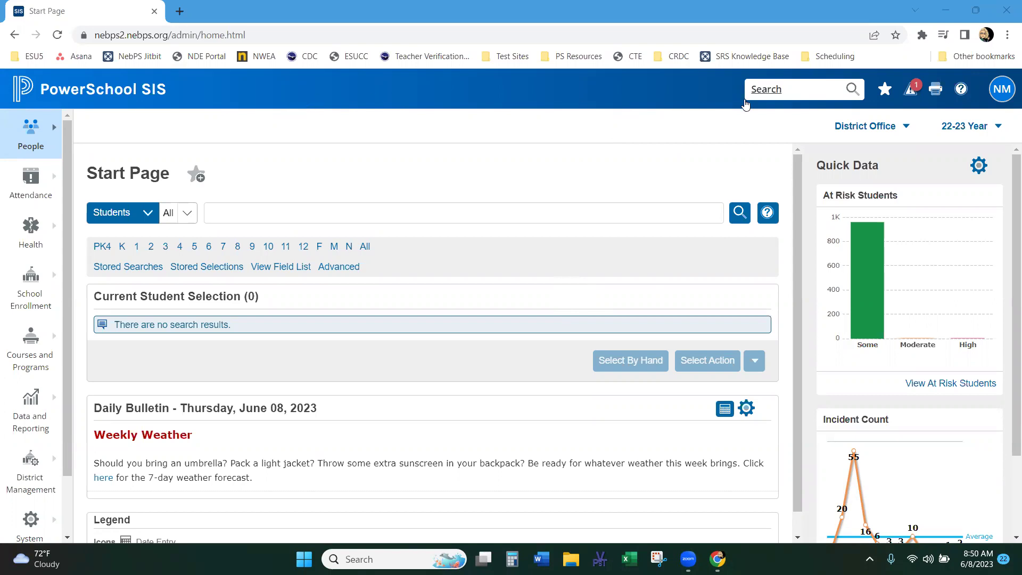
Quick-search 'mul' and scroll through the matching students, staff, contacts and pages.
click(804, 94)
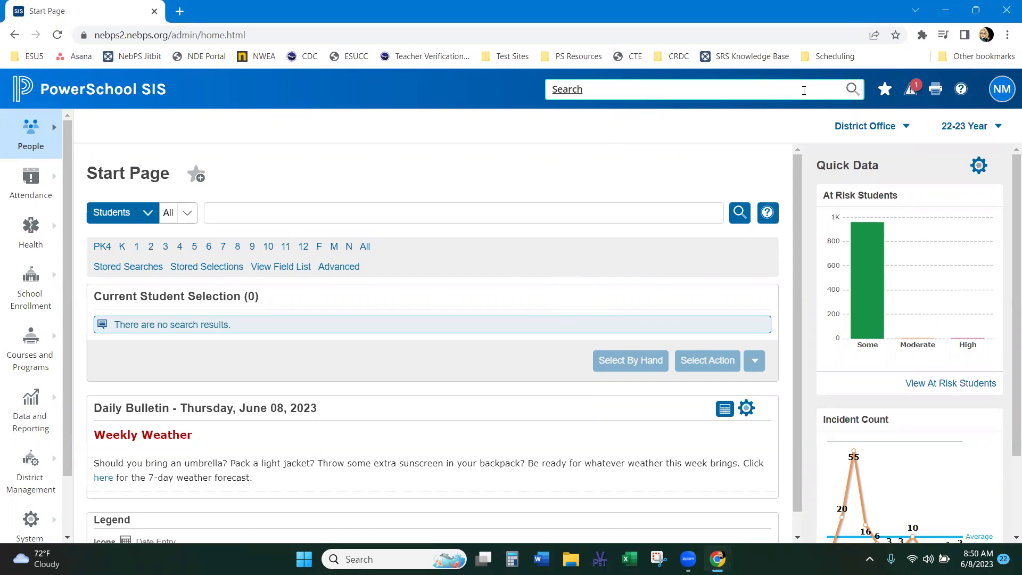
text(mul)
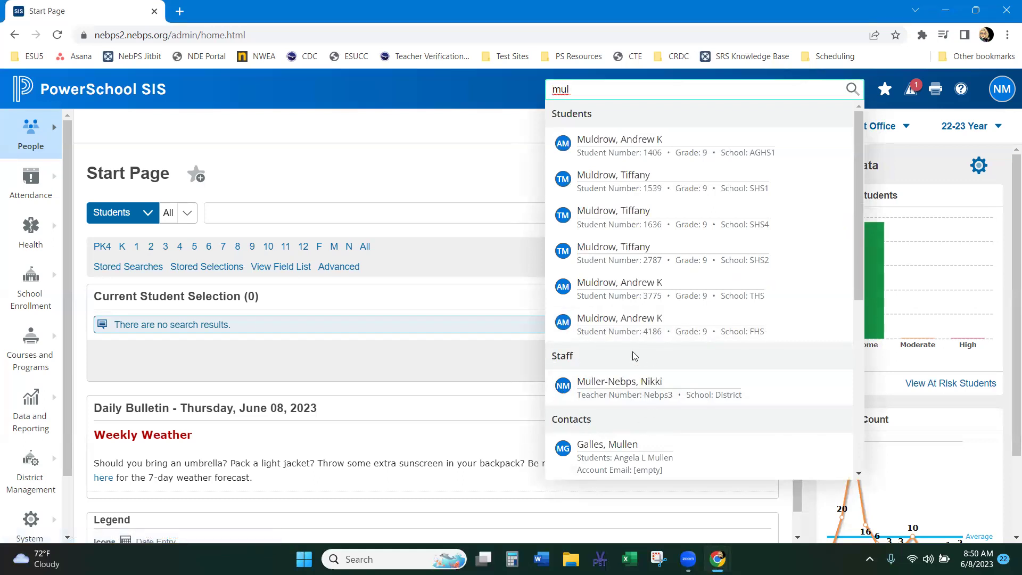
scroll(629, 319, down, 4)
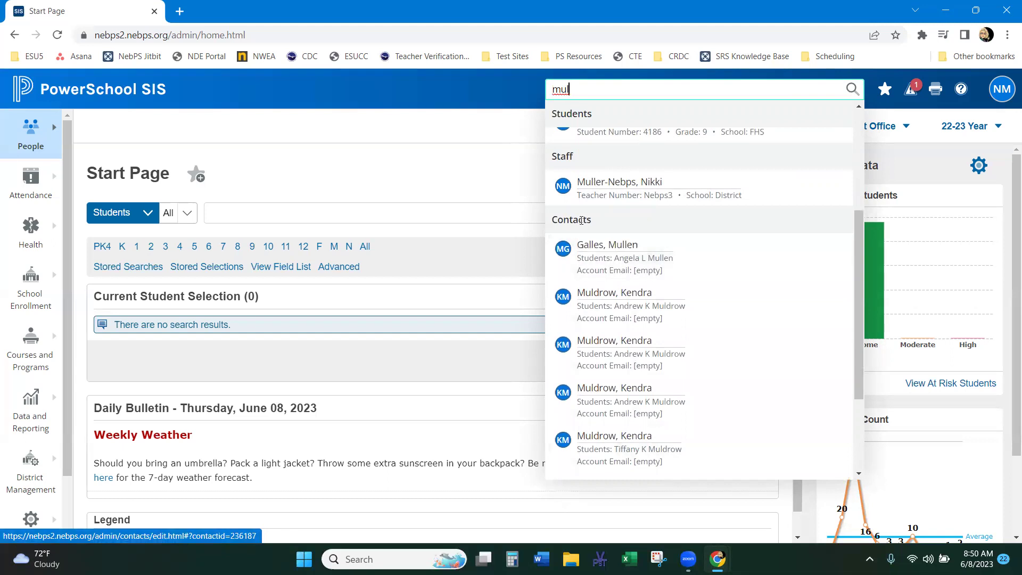
scroll(703, 325, down, 3)
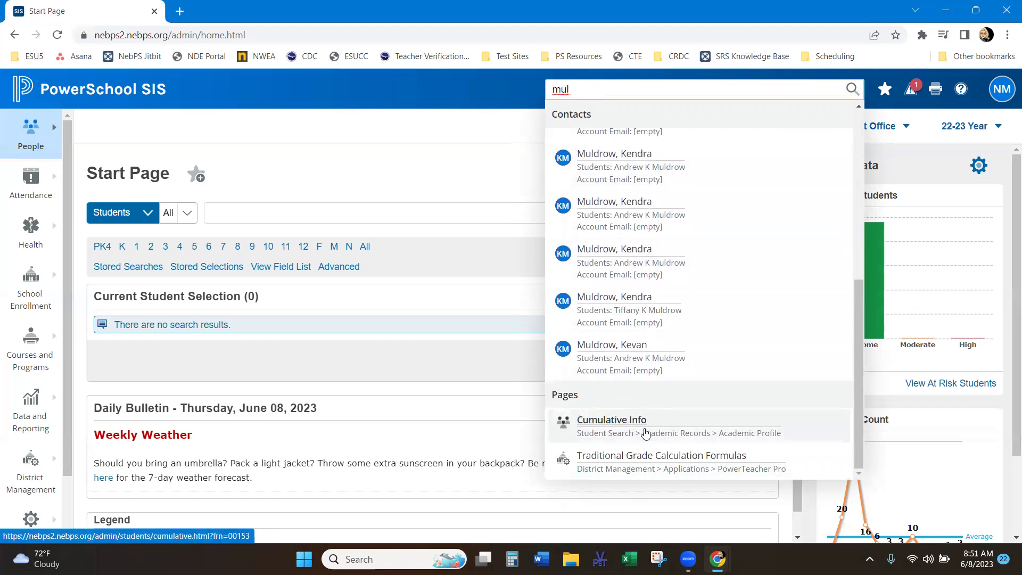
scroll(655, 409, up, 6)
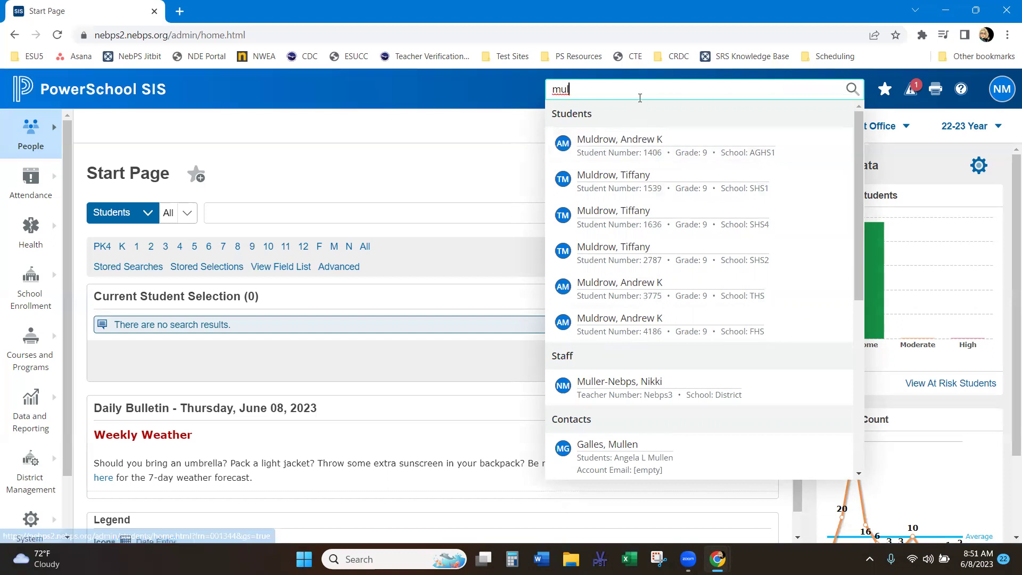
Replace 'mul' with '12' and scroll through the students and staff whose numbers match.
key(BackSpace)
key(BackSpace)
key(BackSpace)
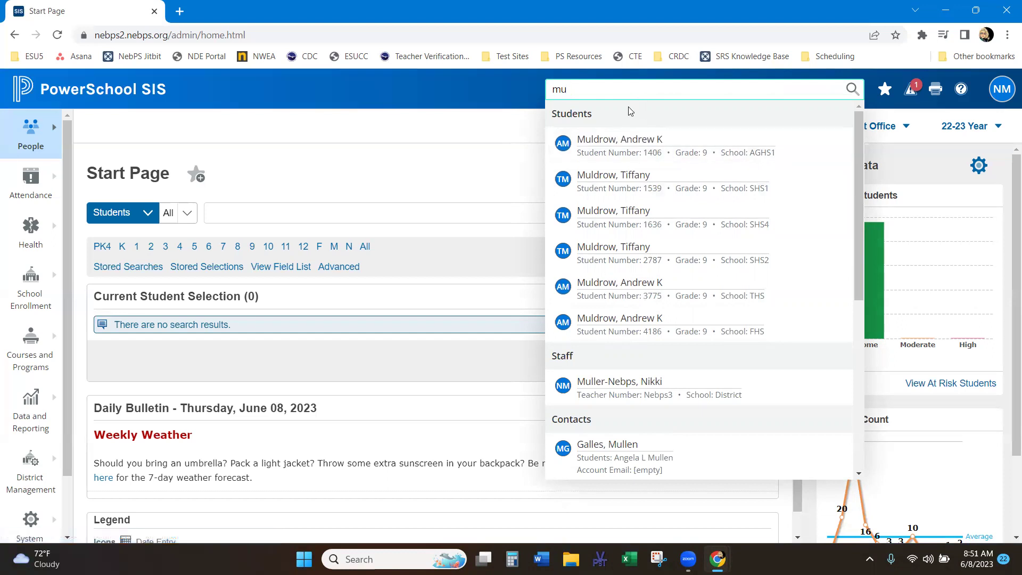
text(123)
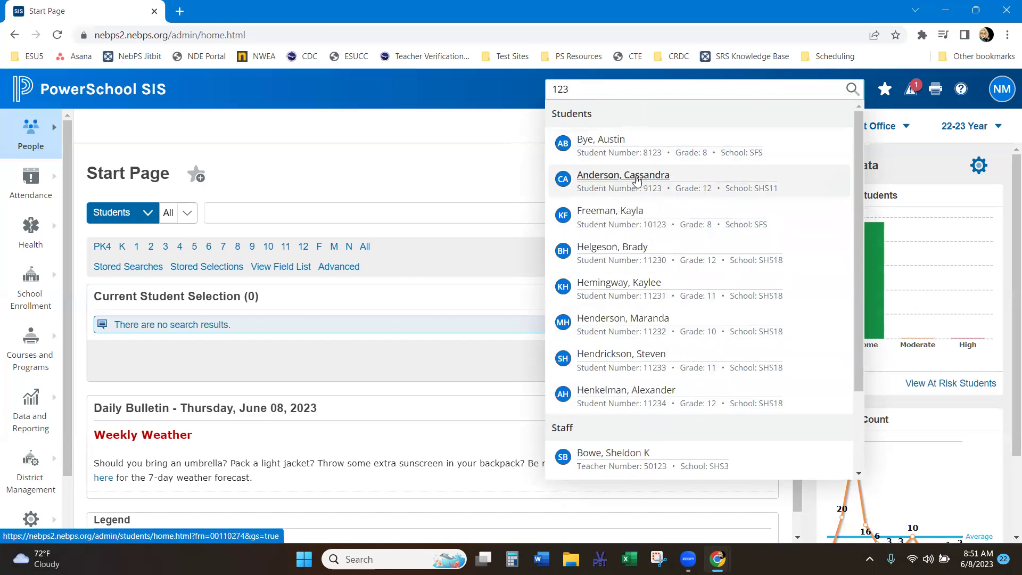
scroll(597, 341, down, 1)
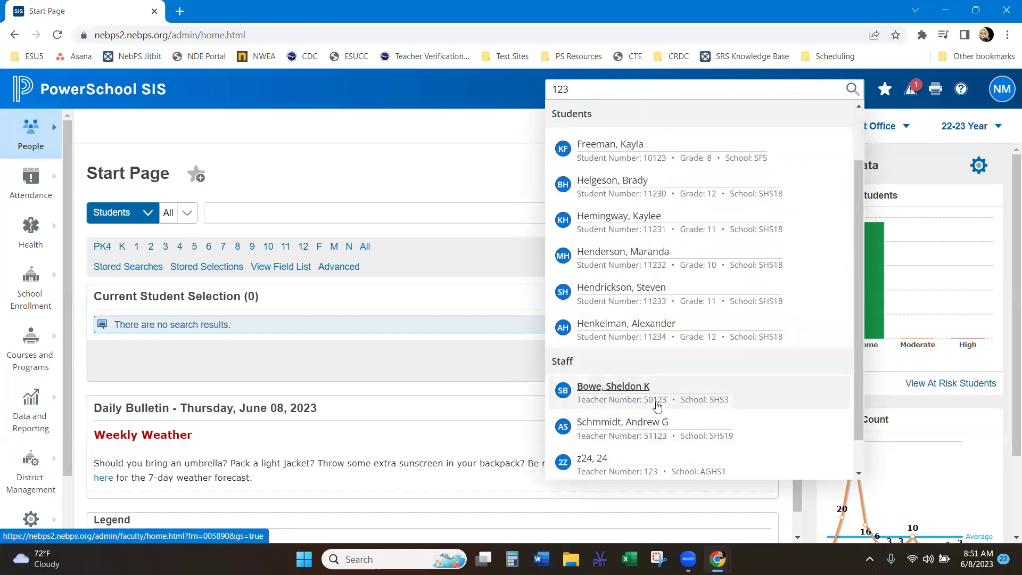
scroll(658, 408, down, 1)
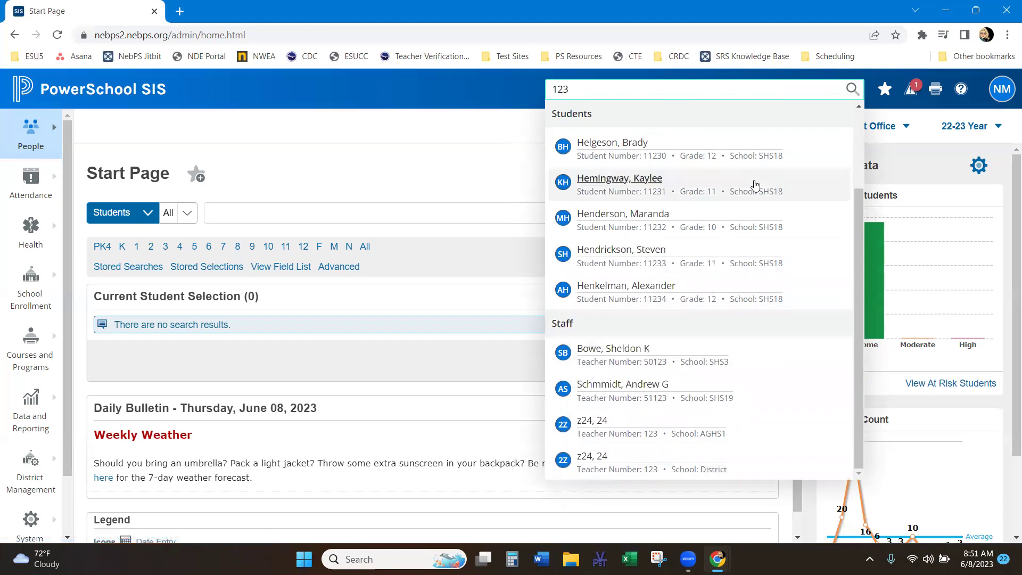
scroll(749, 265, up, 3)
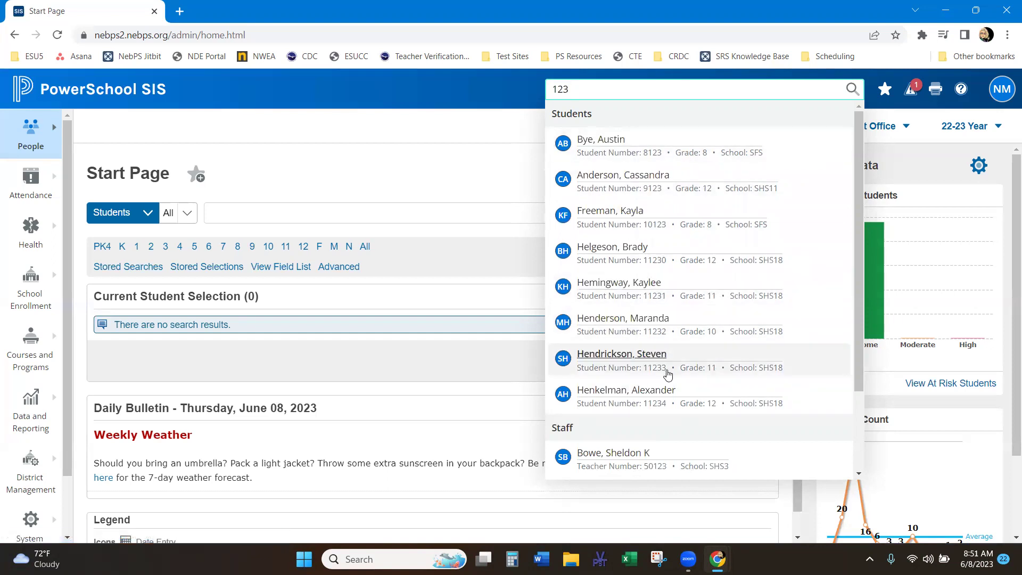
scroll(666, 379, down, 2)
scroll(671, 375, up, 2)
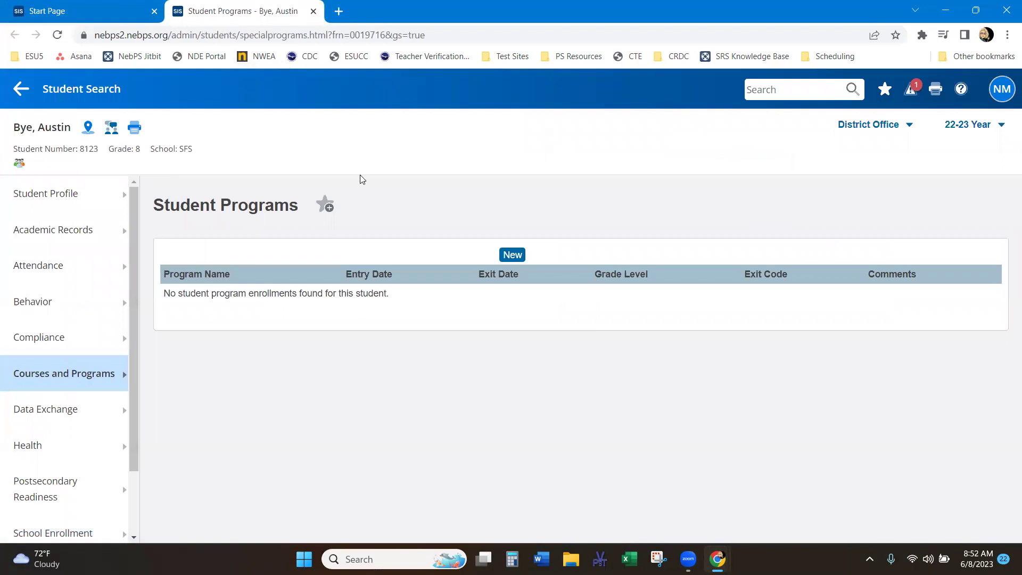
Open a found student's Student Programs page in a new tab from the suggestions.
mouse_move(52, 198)
In Manage Profile, check 'Search and Display State Student Number in Results' and submit.
click(1002, 90)
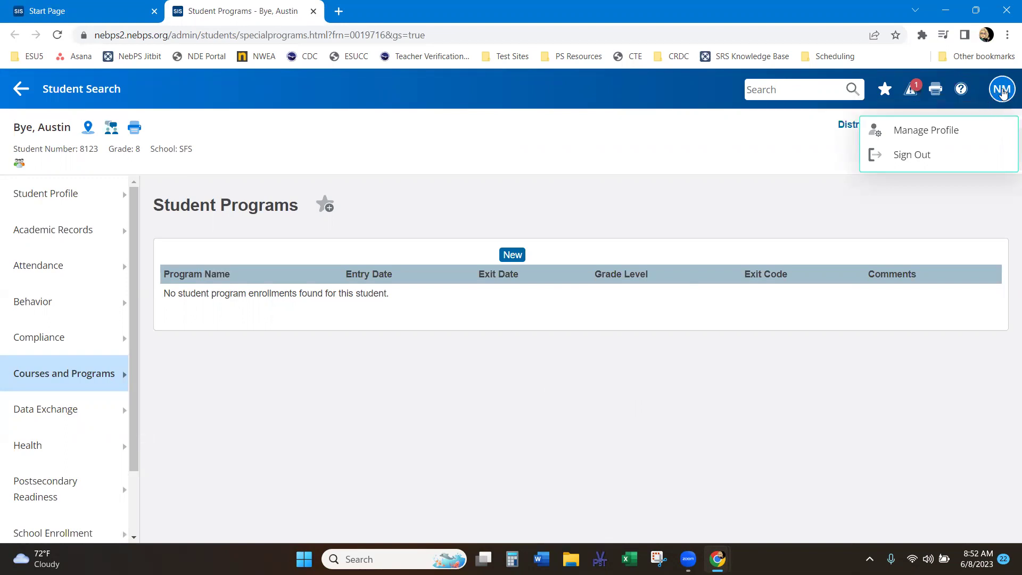
click(924, 134)
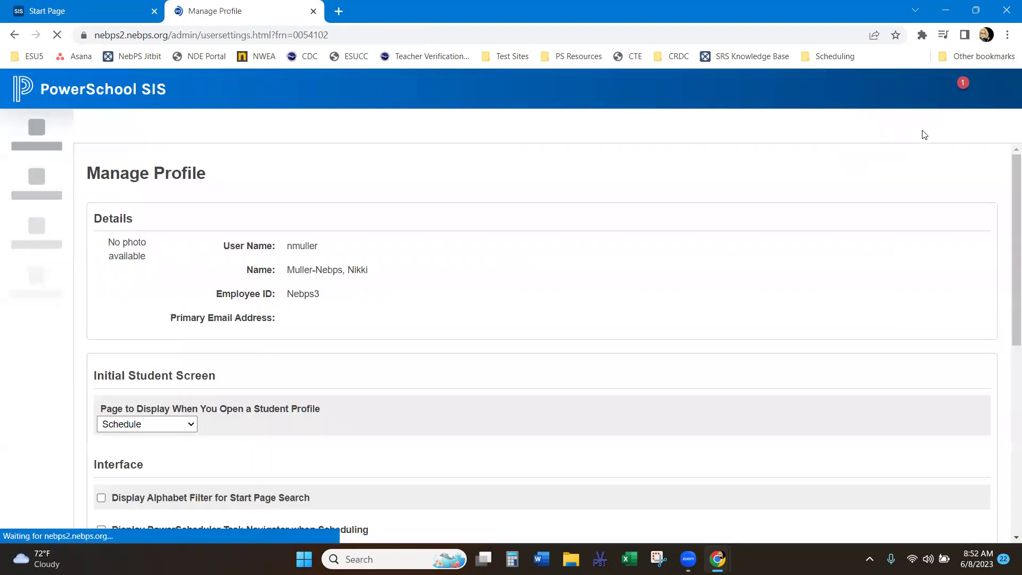
scroll(390, 380, down, 10)
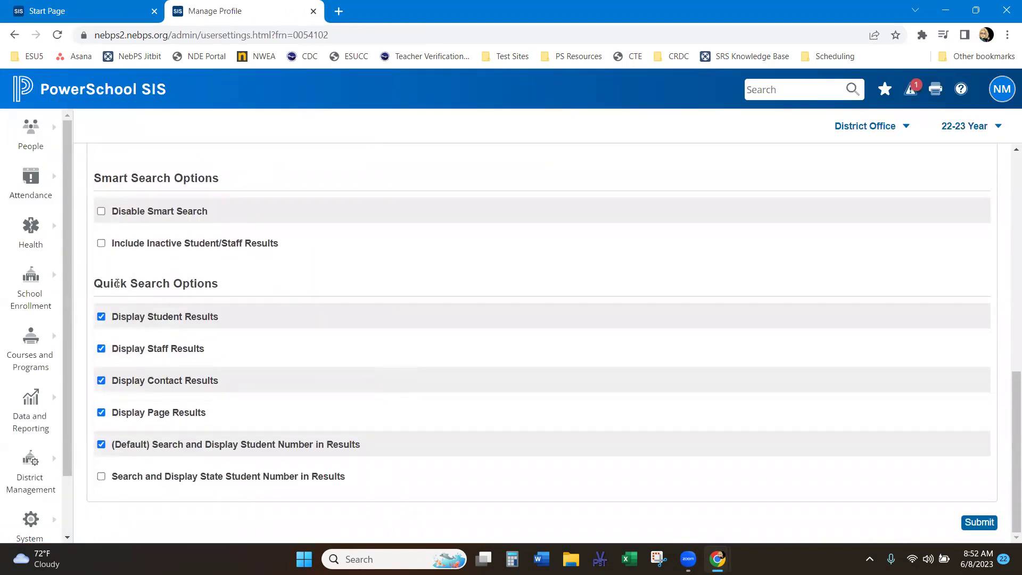
drag(91, 289, 257, 297)
click(257, 296)
click(101, 477)
click(979, 522)
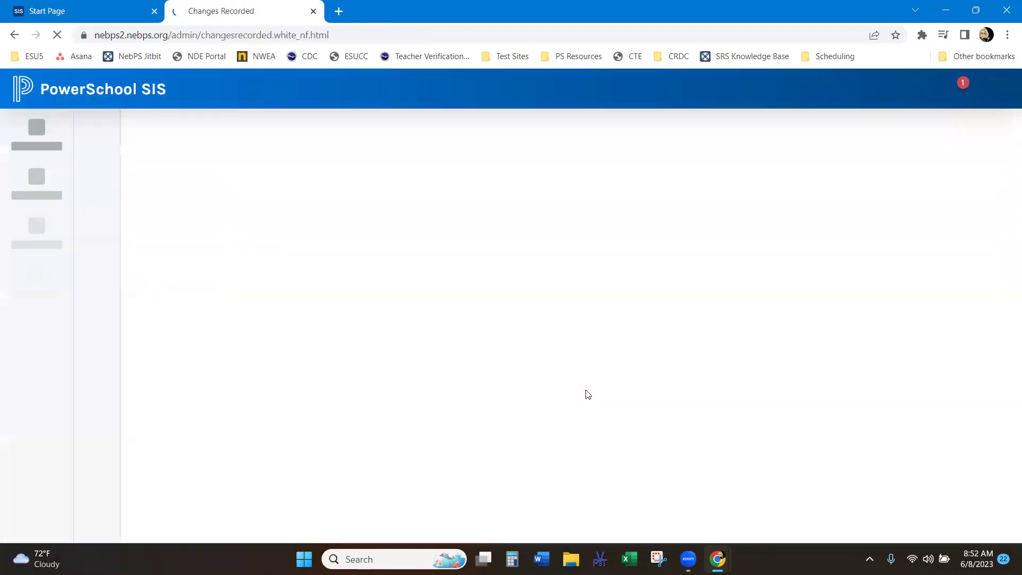
Quick-search '123' and review results showing each student's state student number.
click(790, 91)
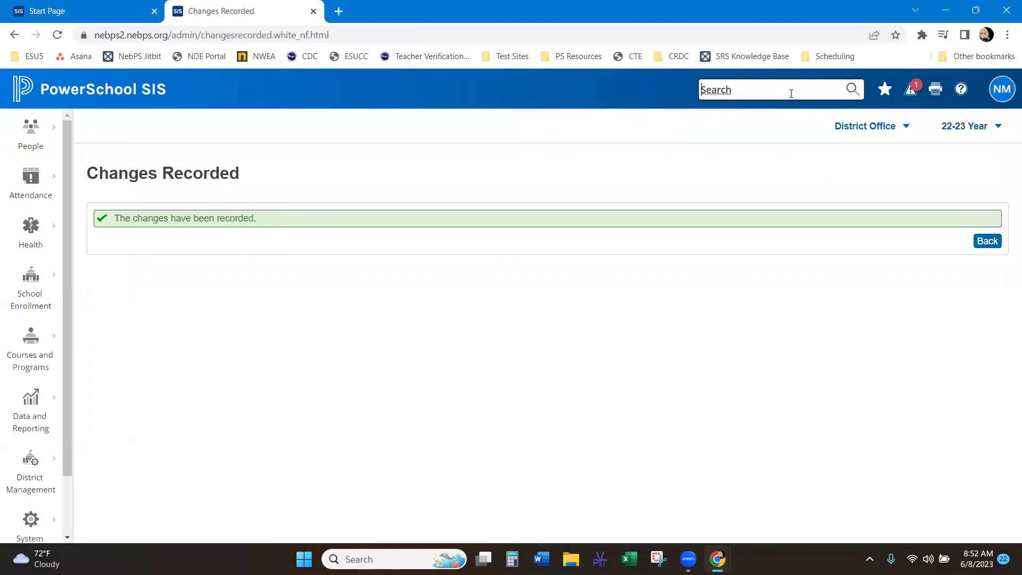
text(1234)
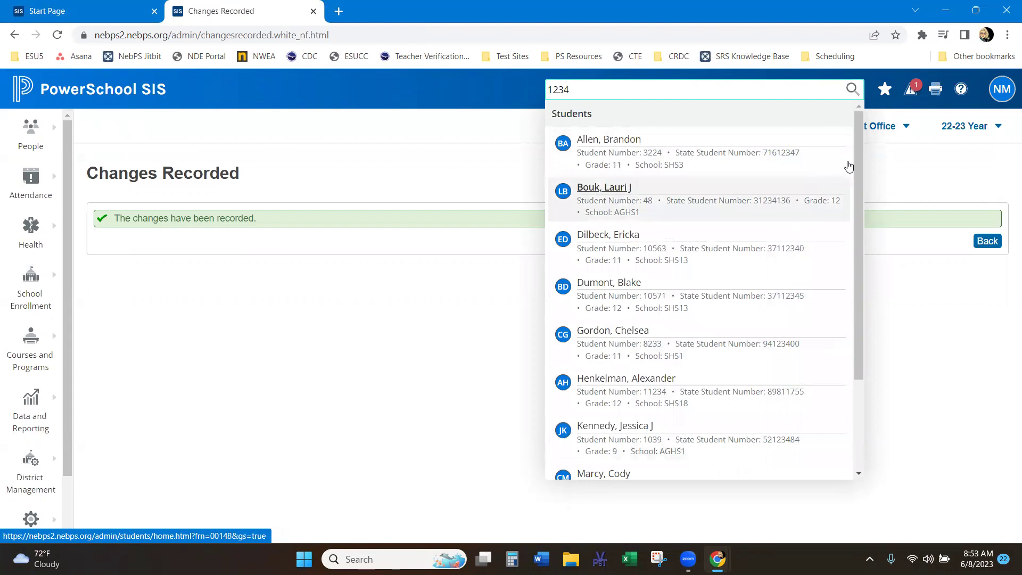
click(1005, 93)
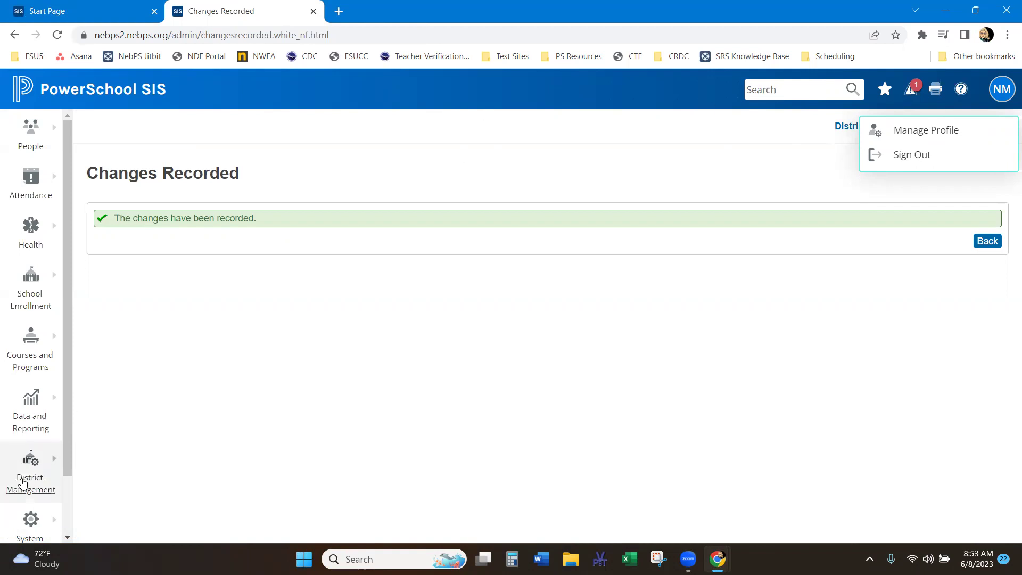
Return to the Start Page and go to District Management's District Setup pages.
click(87, 103)
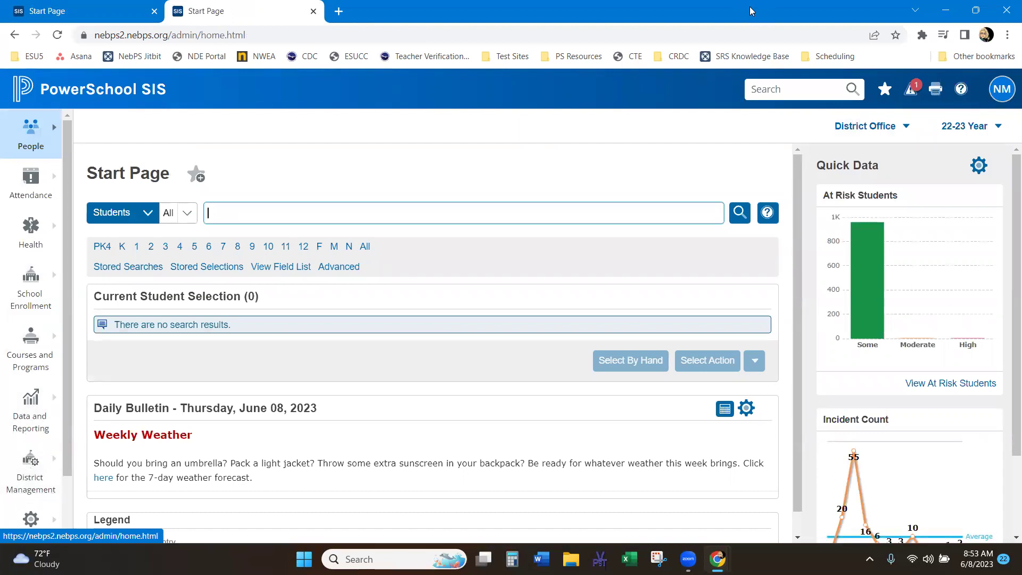
click(33, 467)
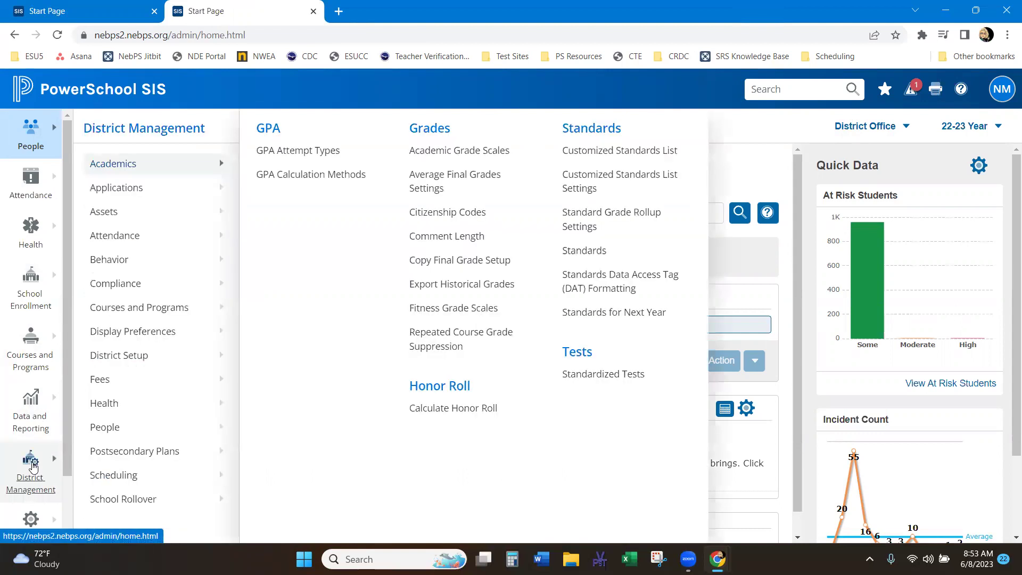
mouse_move(135, 366)
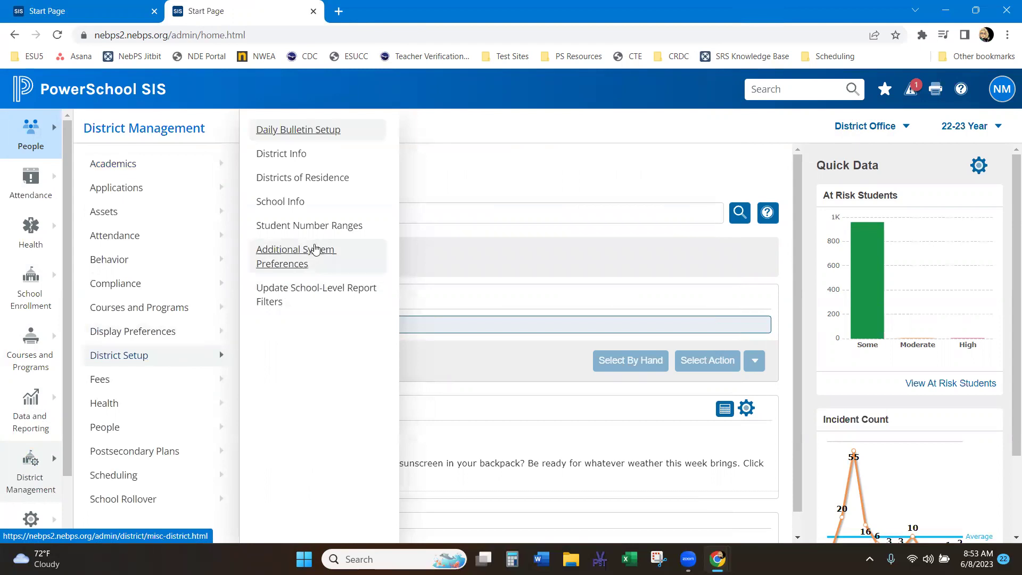
Review the Quick Search Configuration settings on the Additional System Preferences page.
click(279, 259)
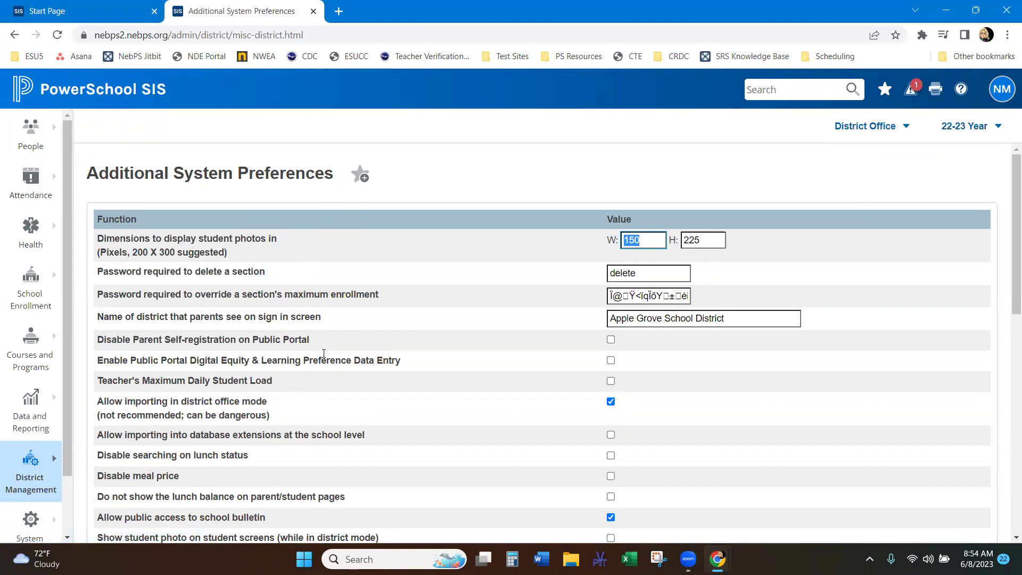
scroll(446, 324, down, 6)
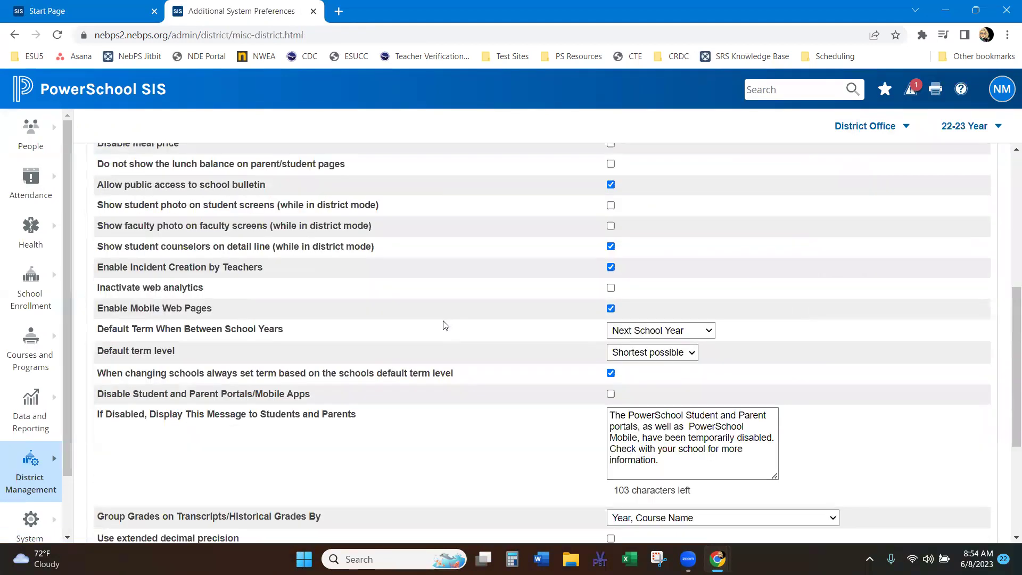
scroll(445, 325, down, 4)
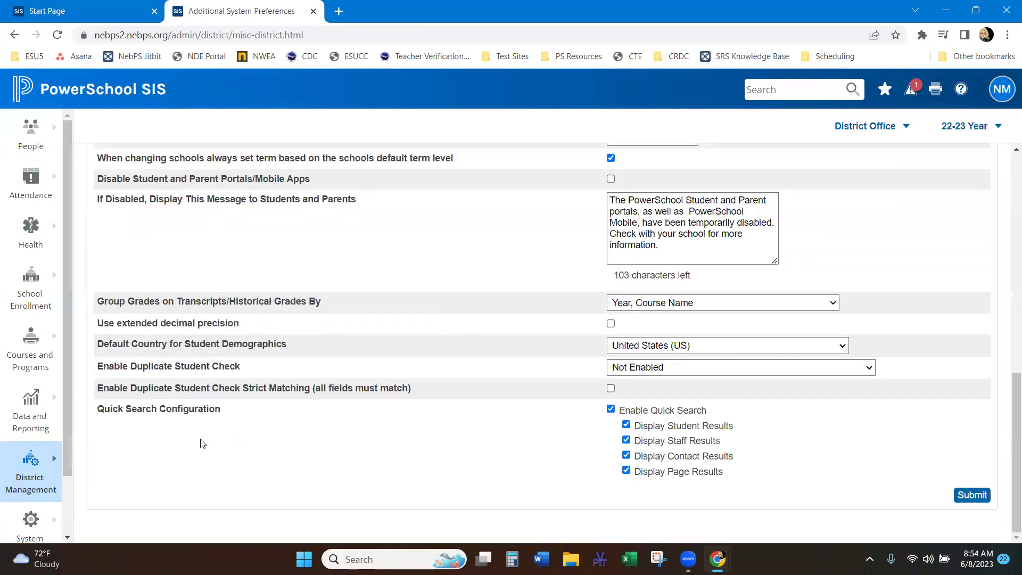
drag(98, 413, 234, 411)
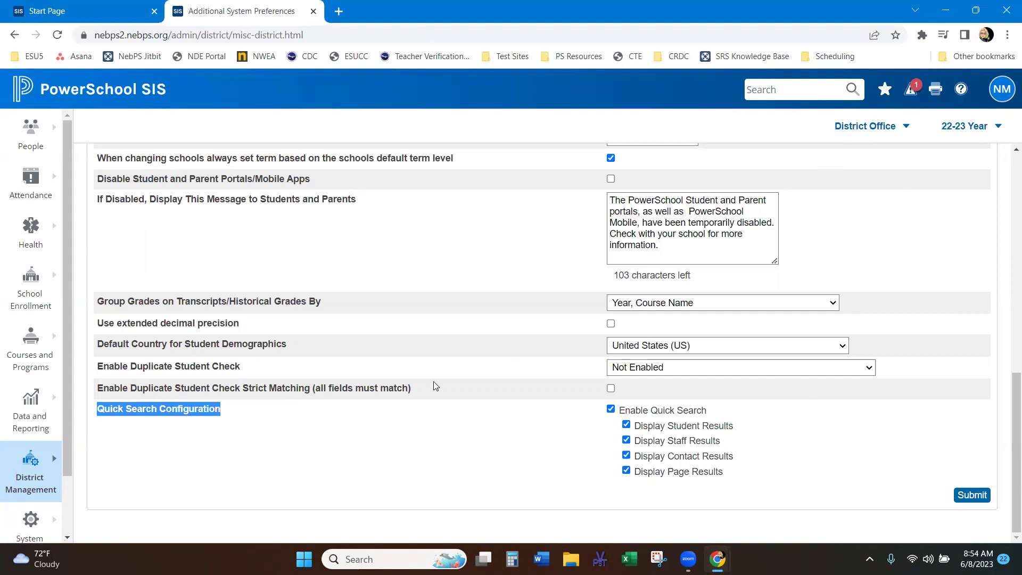
scroll(385, 379, up, 1)
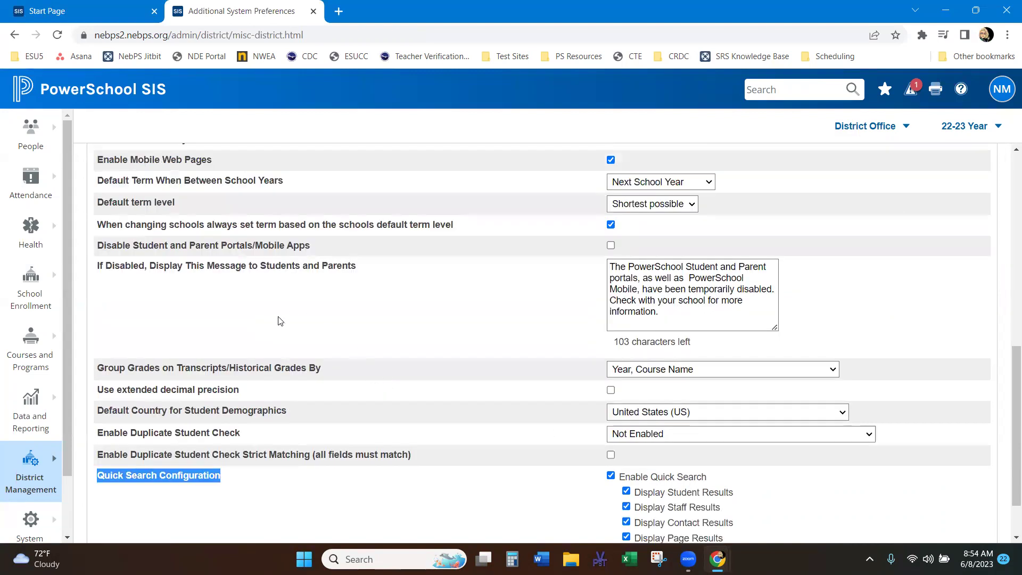
Quick-search 'mu' and open the first matching student in a new tab.
click(777, 96)
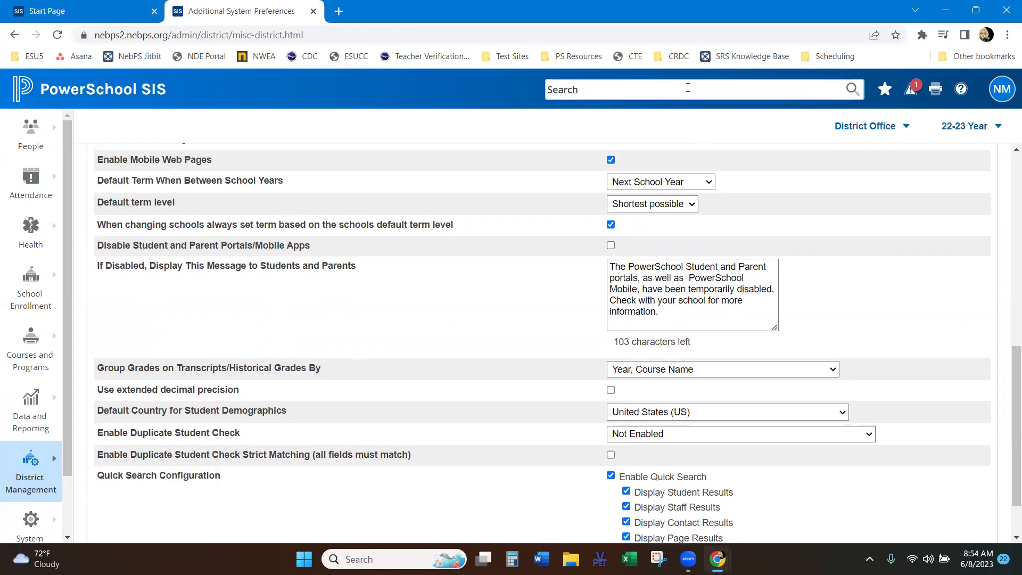
text(mul)
click(626, 152)
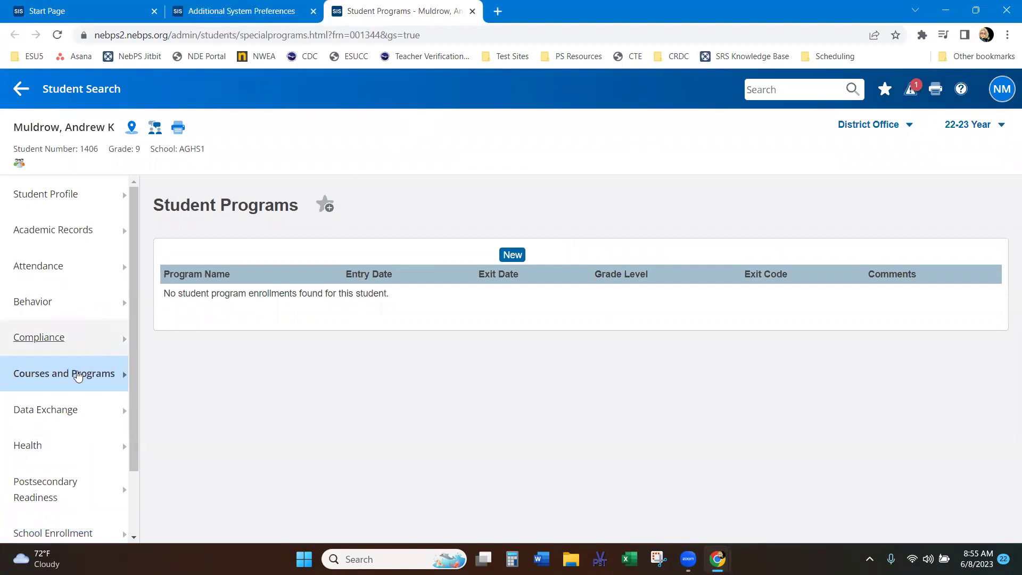
View the student's Quick Lookup, then switch the school to Apple Grove High School.
click(59, 198)
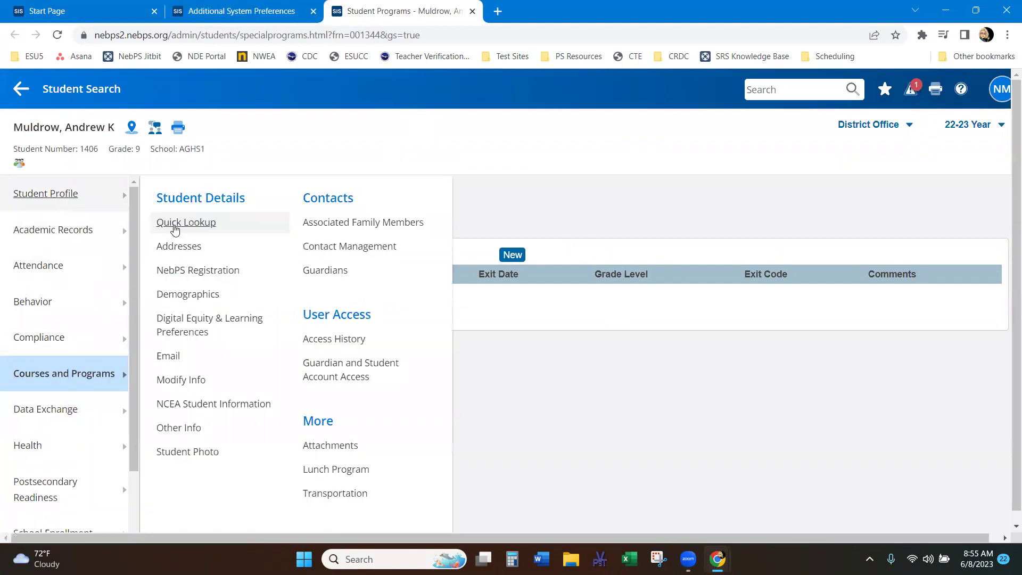
click(178, 229)
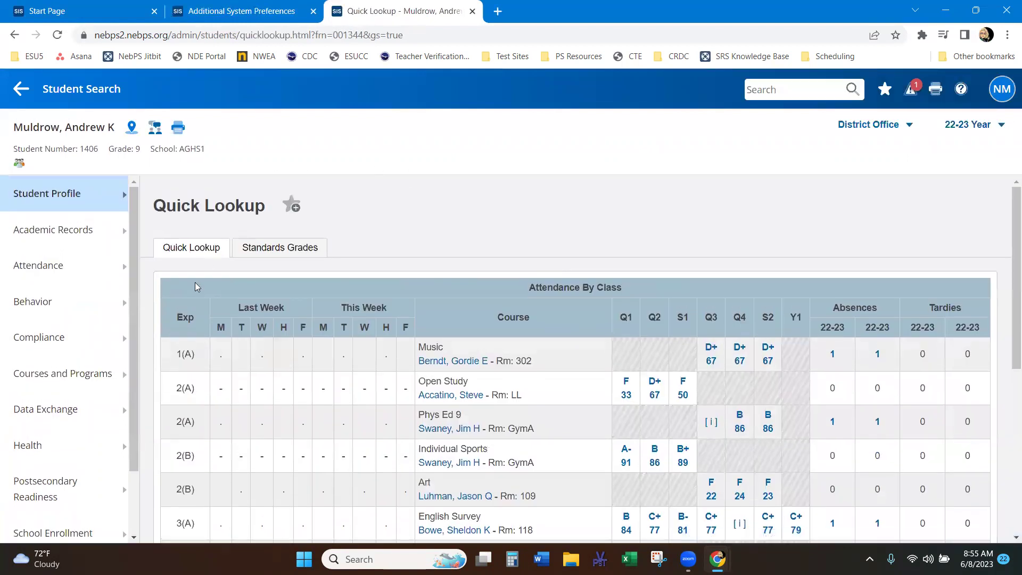
click(884, 125)
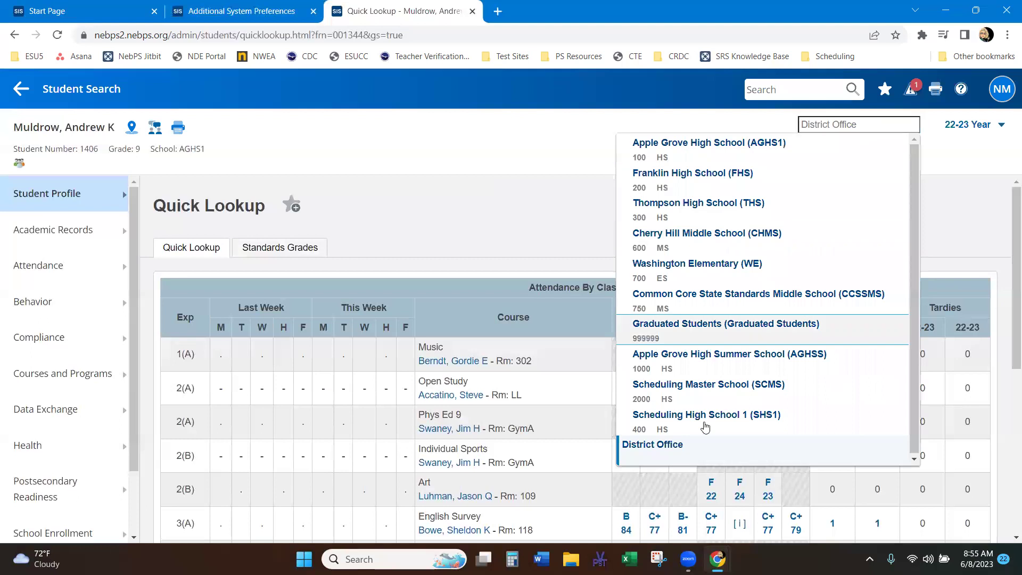
click(689, 149)
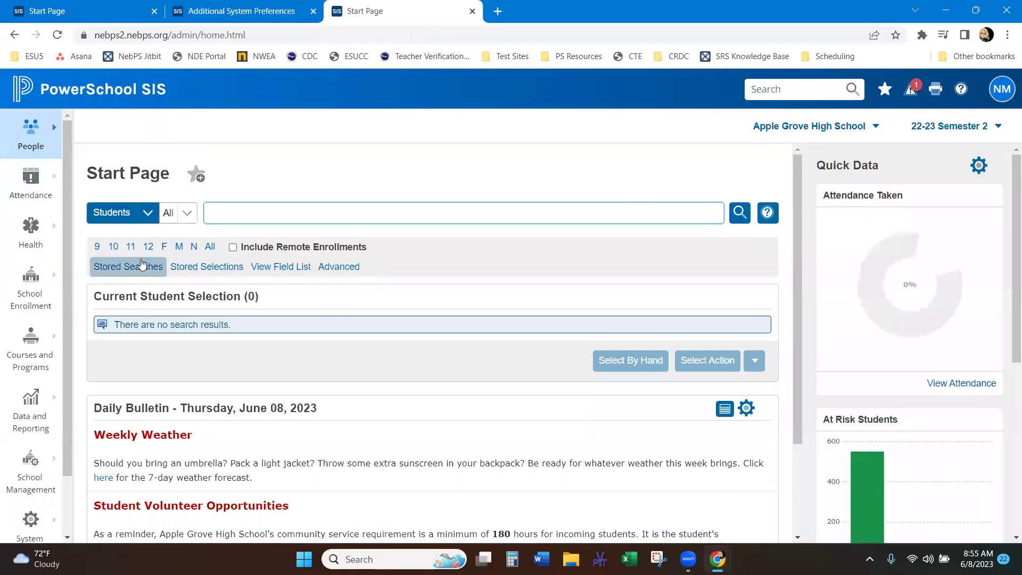
Select all 211 grade 12 students as the current student selection.
click(147, 247)
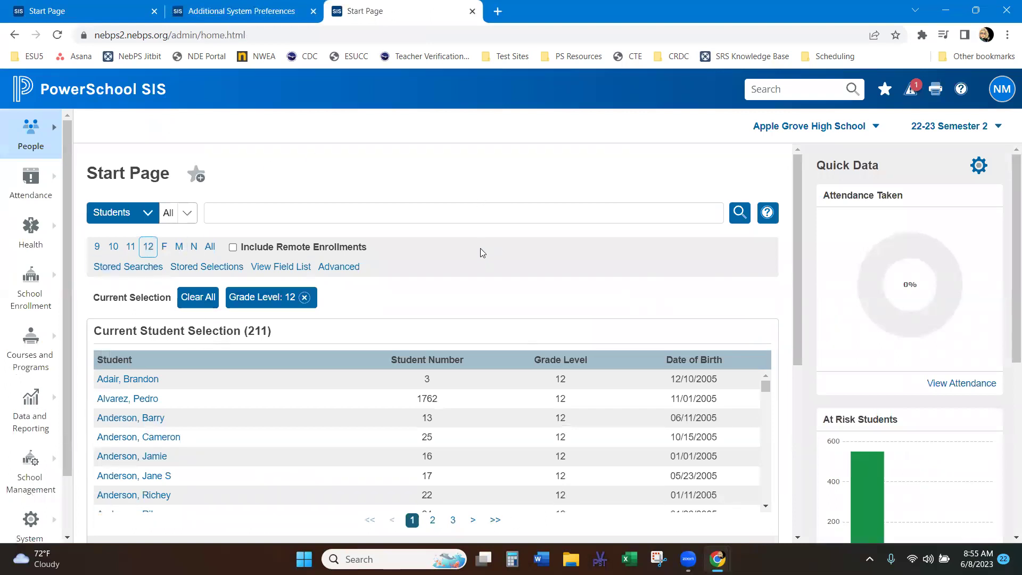
scroll(480, 248, down, 4)
scroll(454, 279, up, 4)
click(788, 88)
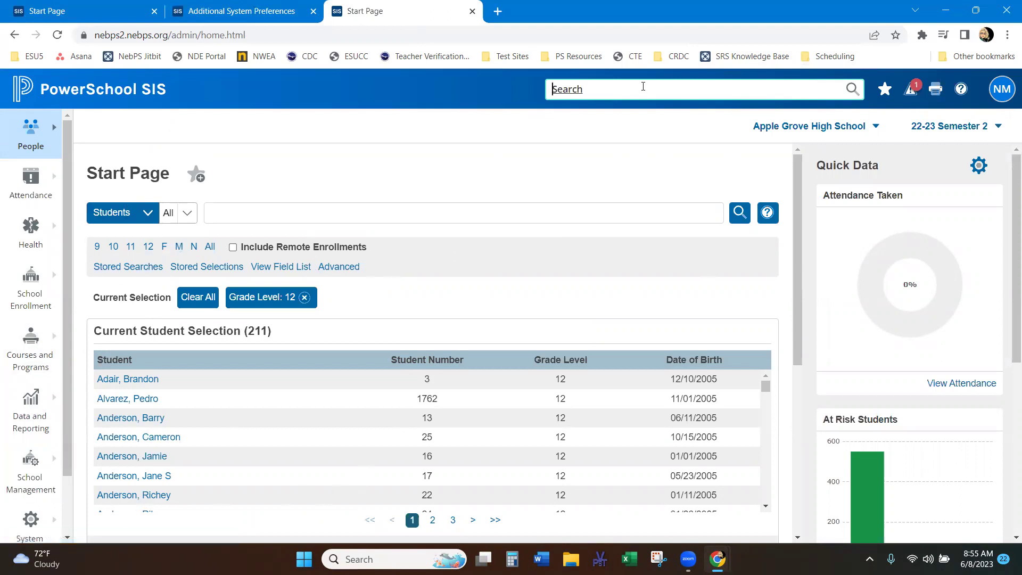
Quick-search 'bri' and open the grade 11 student's Quick Lookup in a new tab.
text(br)
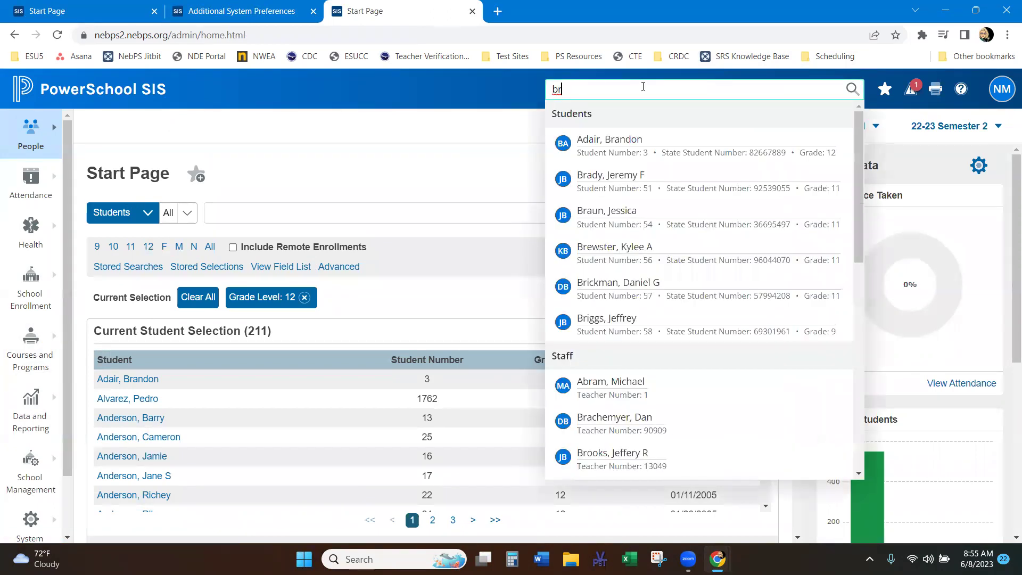
text(i)
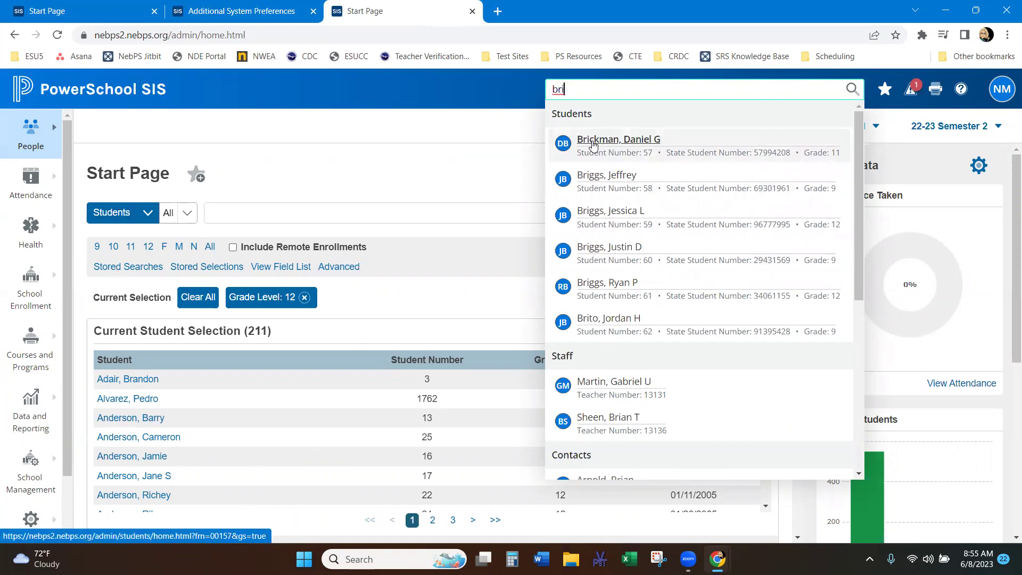
click(593, 145)
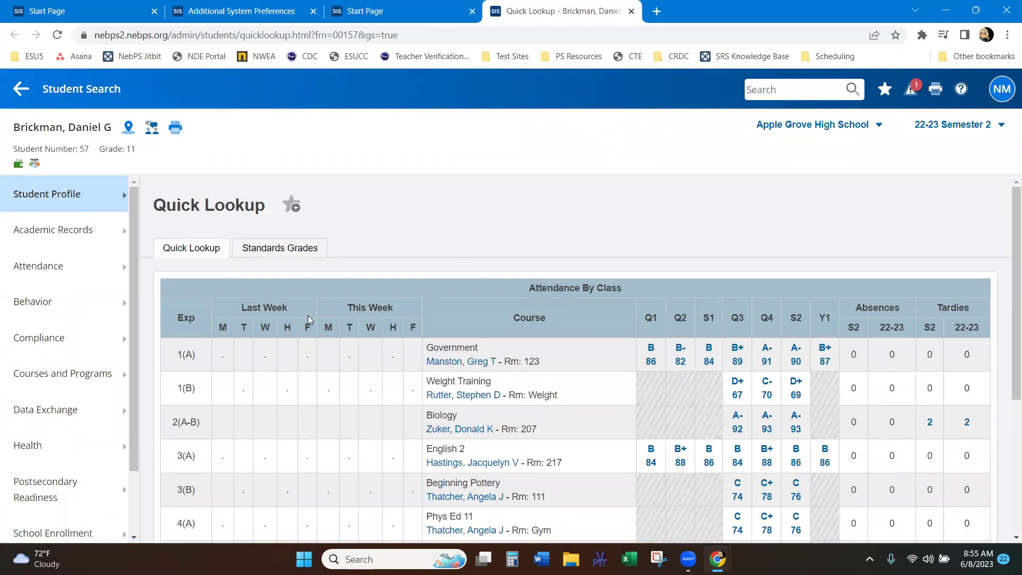
scroll(336, 379, down, 4)
scroll(336, 379, up, 4)
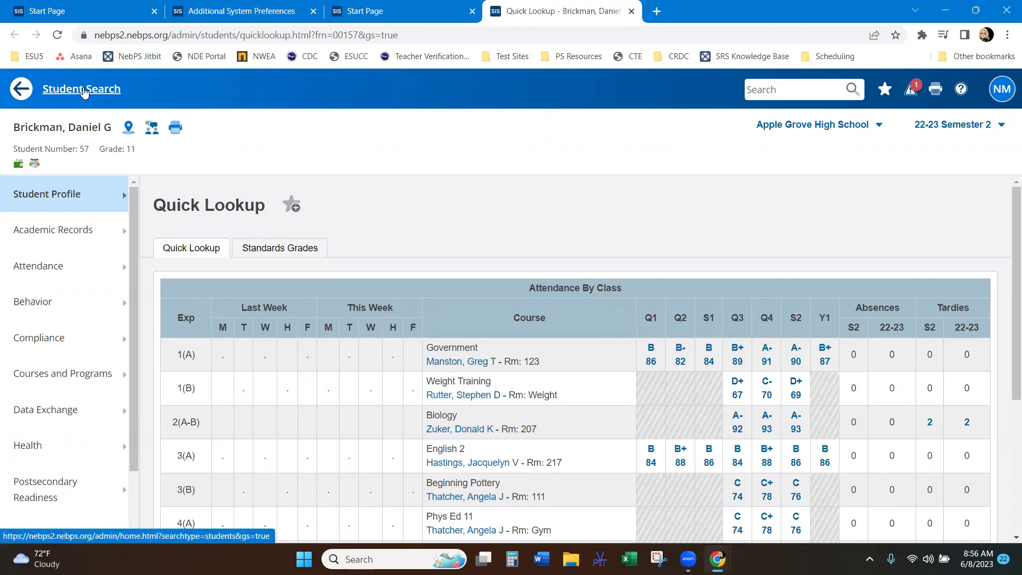
Open the first grade 12 student's Quick Lookup, then quick-search 'rand' for the same student.
click(71, 90)
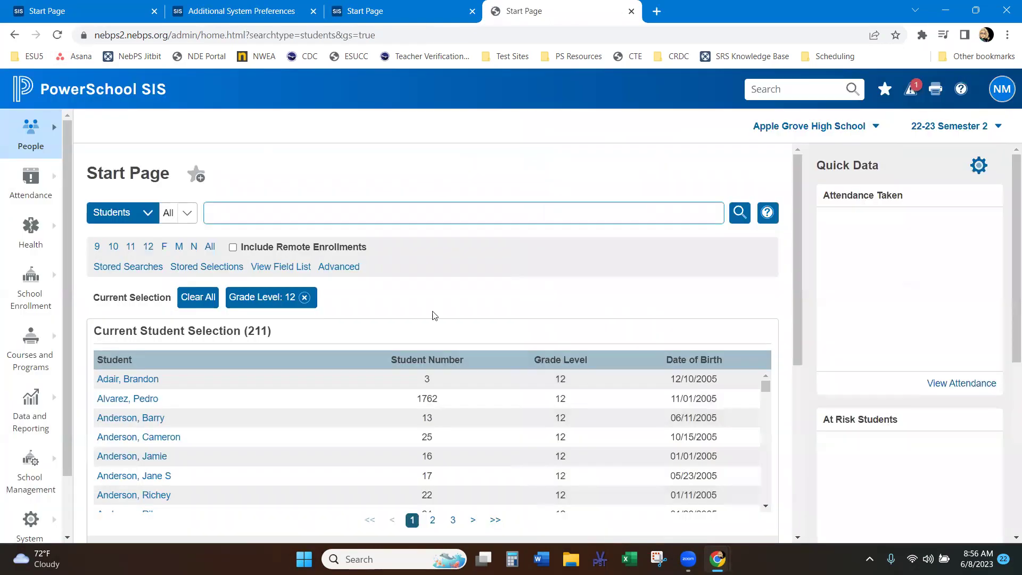
click(145, 379)
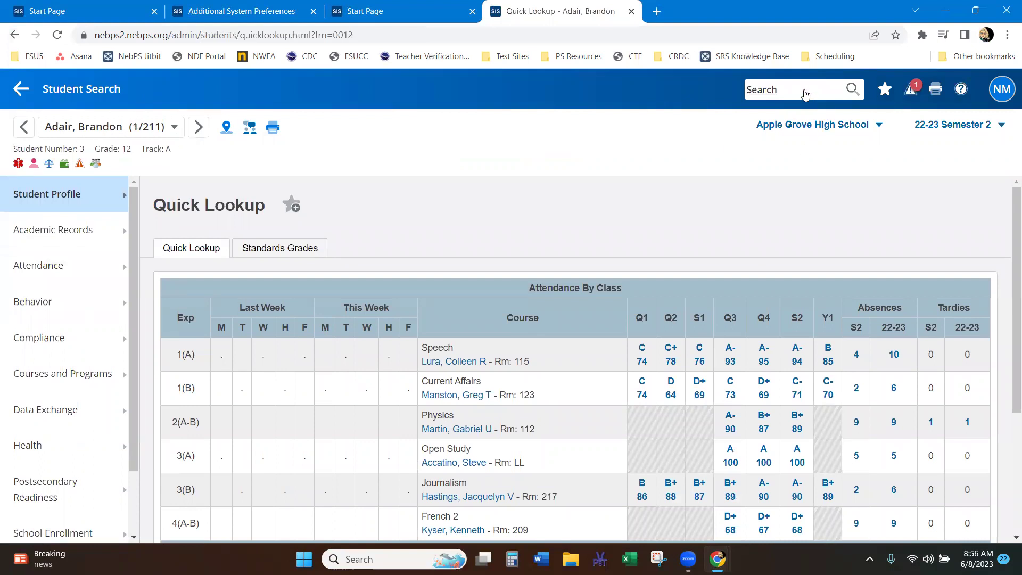
click(805, 91)
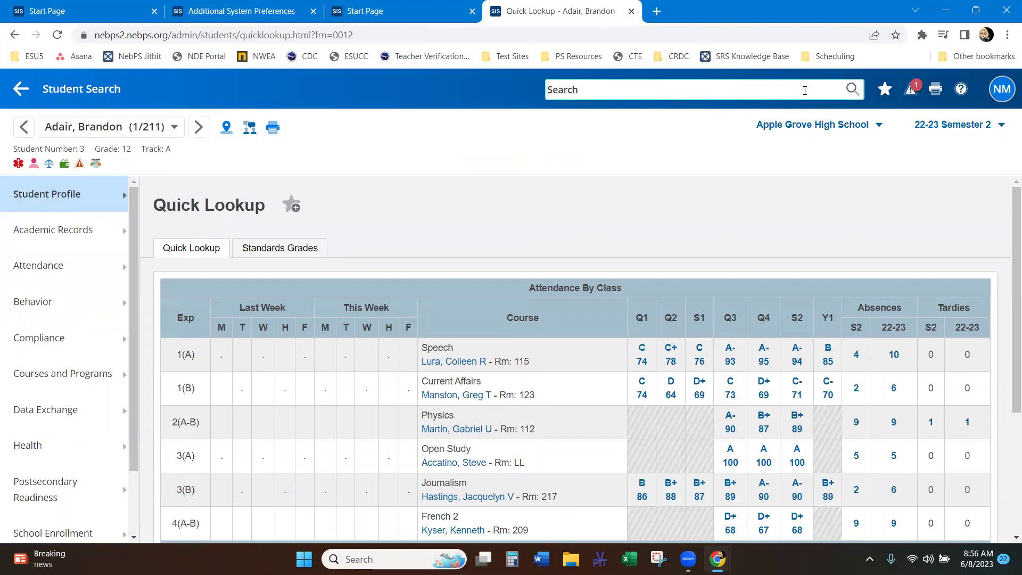
text(rand)
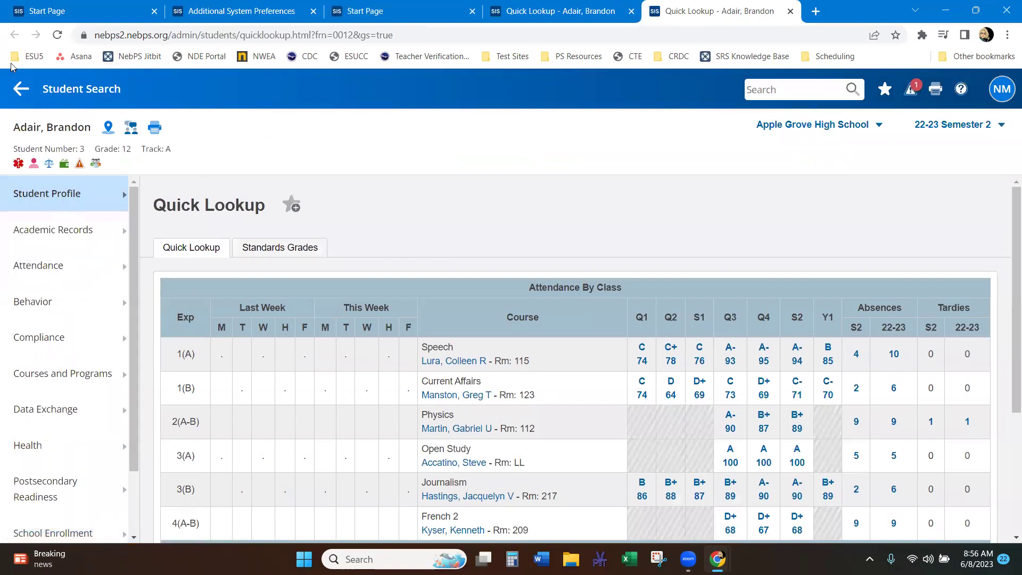
click(534, 11)
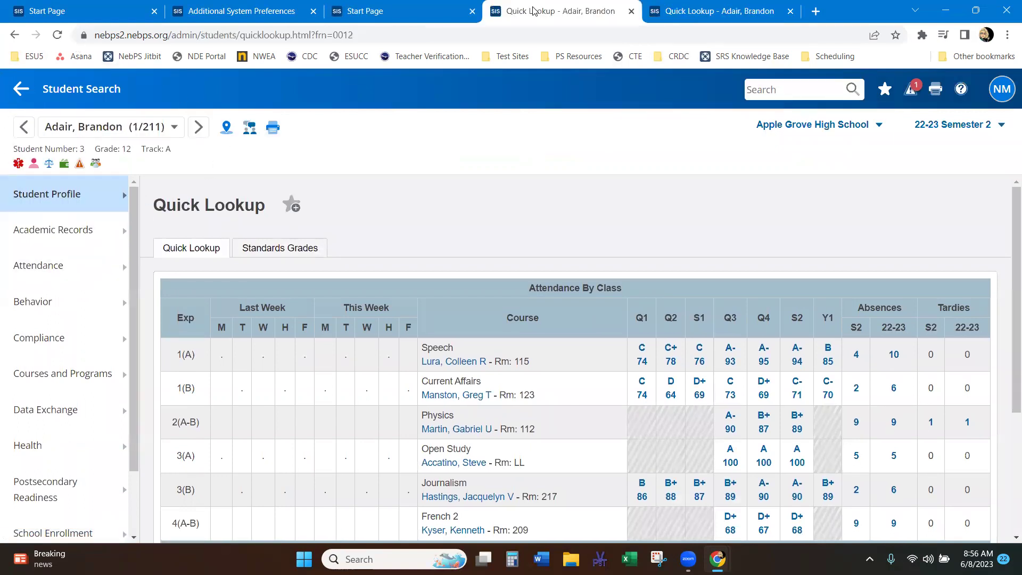
click(745, 16)
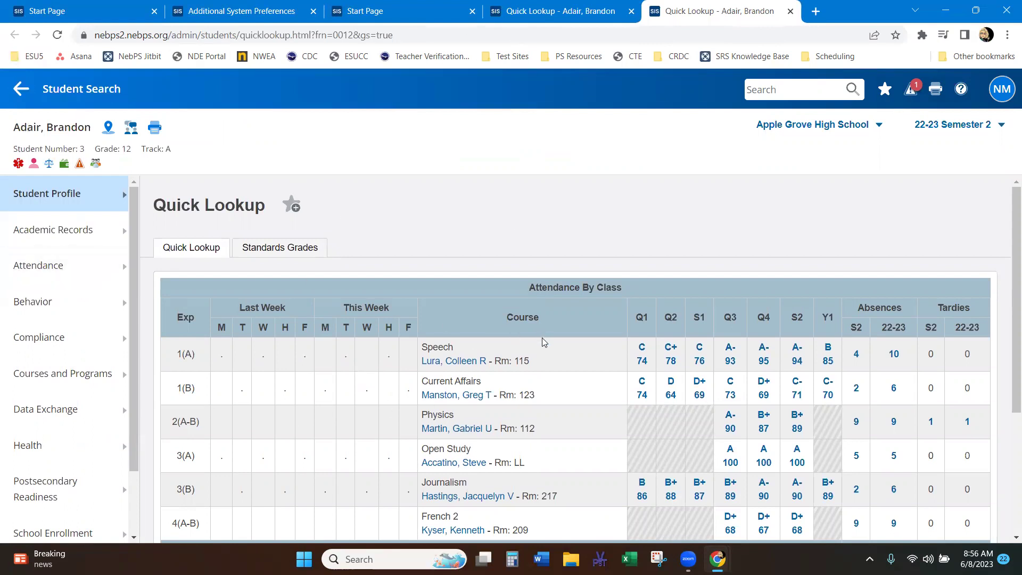
scroll(545, 342, down, 3)
scroll(544, 347, up, 3)
click(536, 15)
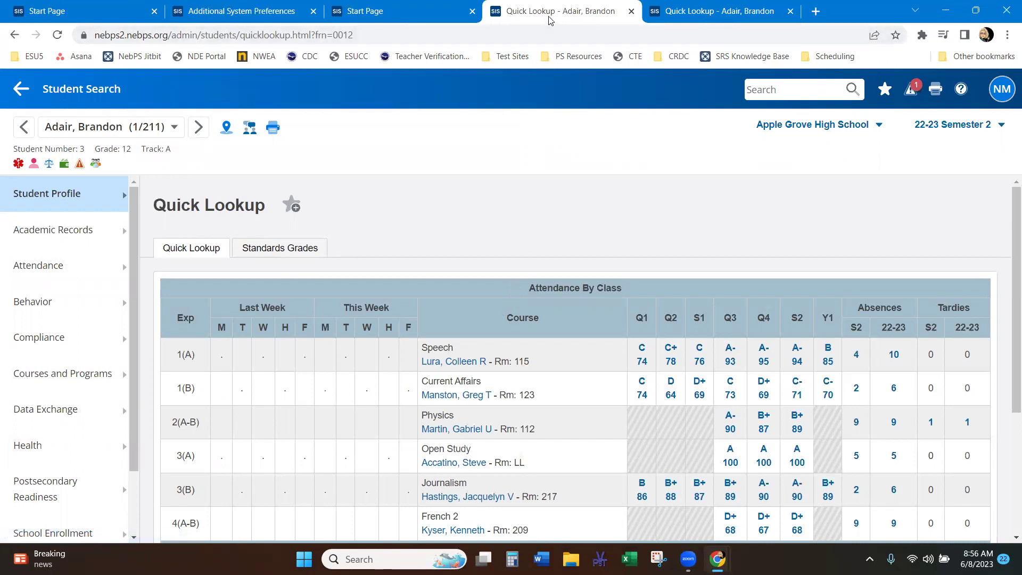
click(694, 12)
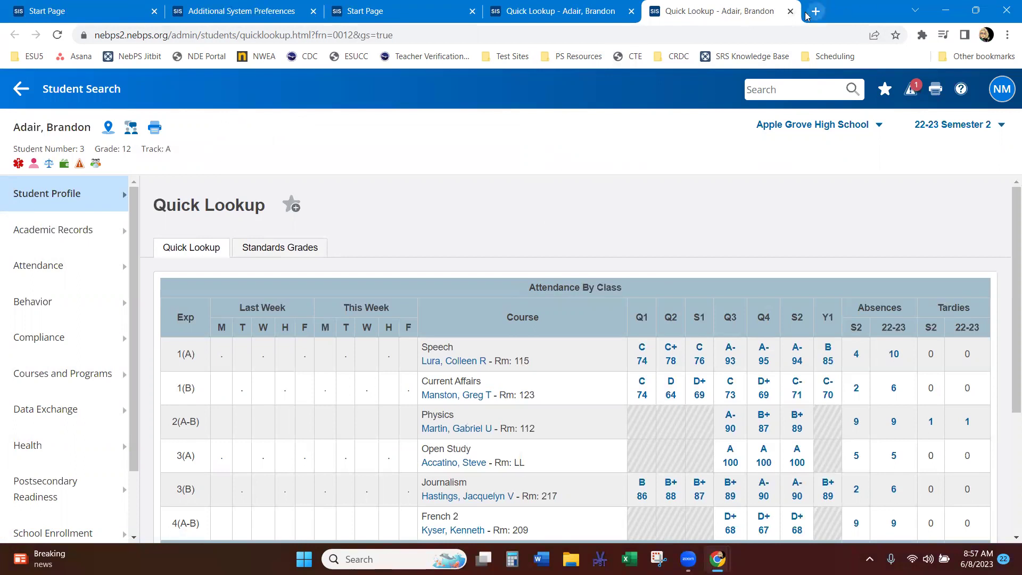
Close the extra quick-search tab and list the grade 12 students in the current selection.
click(791, 11)
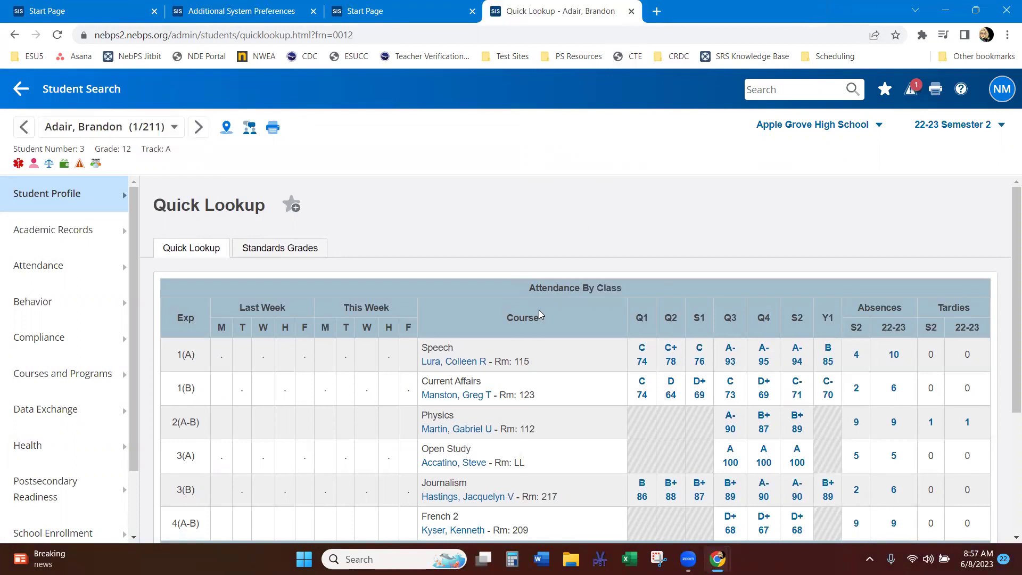
click(156, 133)
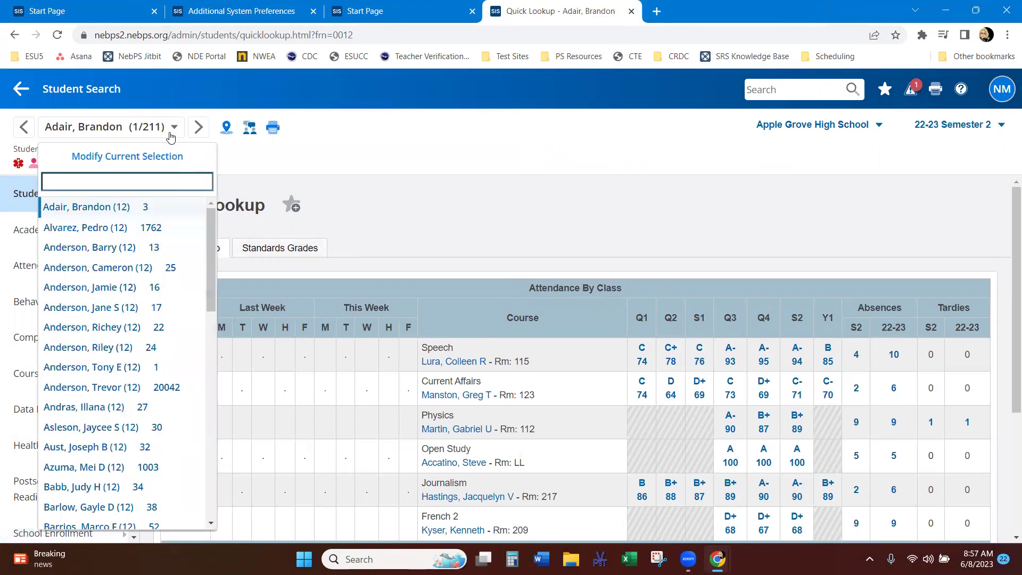